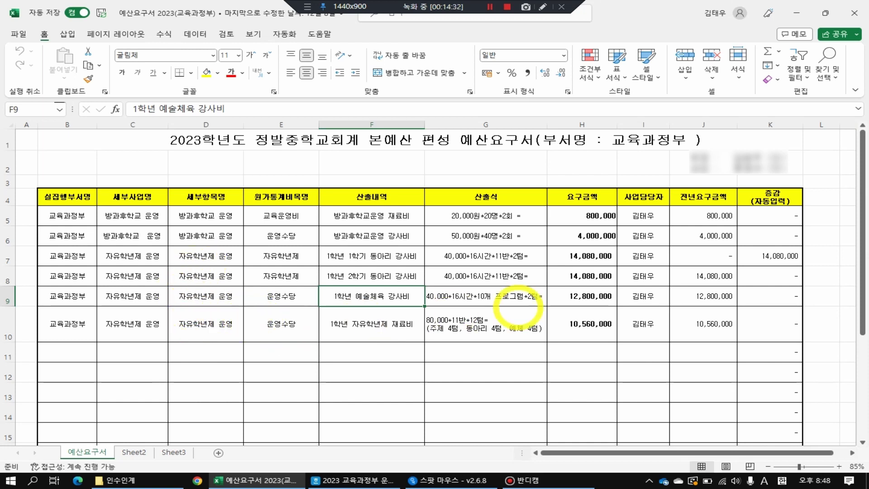
# - Switch to the 인수인계 folder in File Explorer and open the "학사 일정-2023(인수자 권한 부여).xlsx" shortcut
pyautogui.click(579, 277)
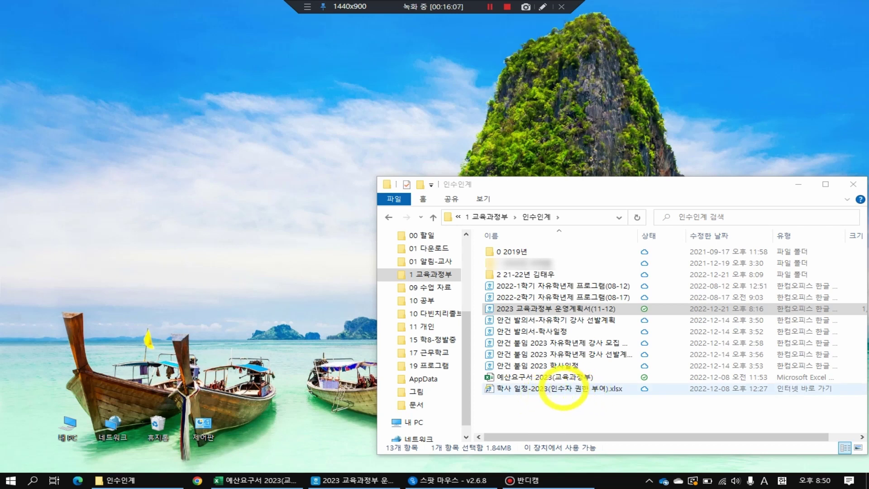
pyautogui.click(563, 389)
pyautogui.doubleClick(563, 388)
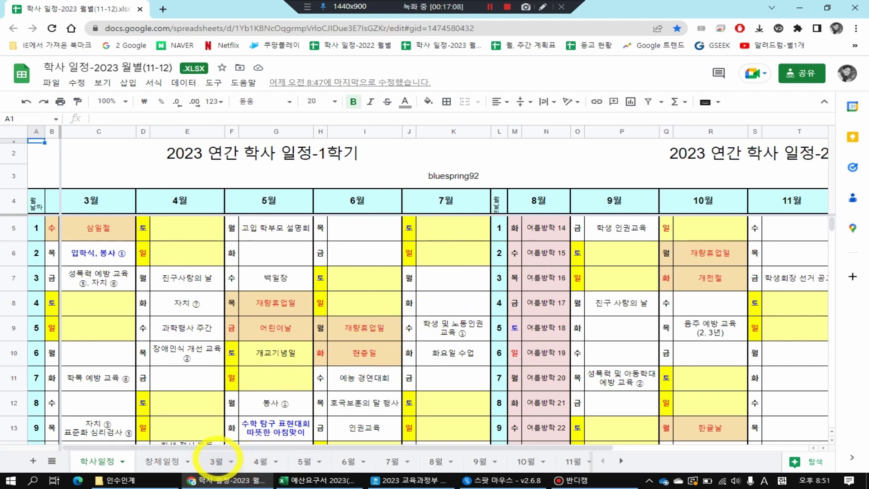
# - Review the volunteer, self-governance/adaptation and career activity tables on the 창체일정 sheet
pyautogui.click(168, 461)
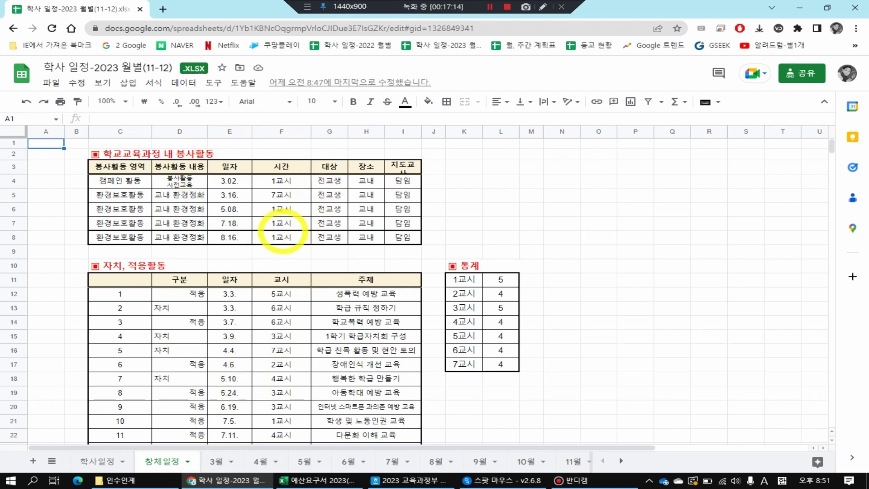
pyautogui.scroll(-3, 263, 235)
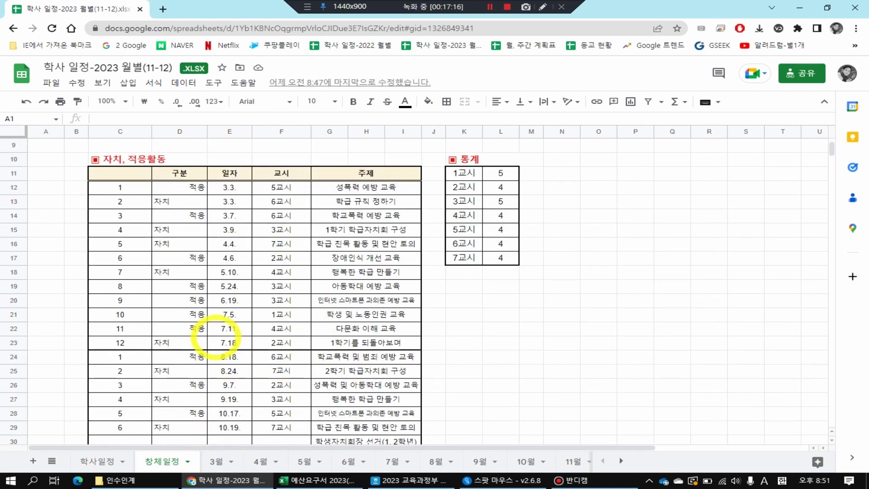
pyautogui.scroll(-4, 257, 283)
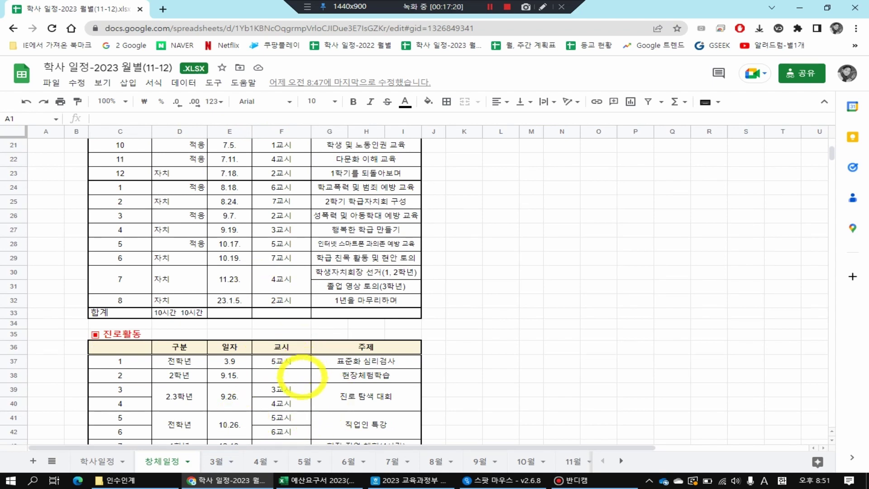
pyautogui.scroll(5, 301, 376)
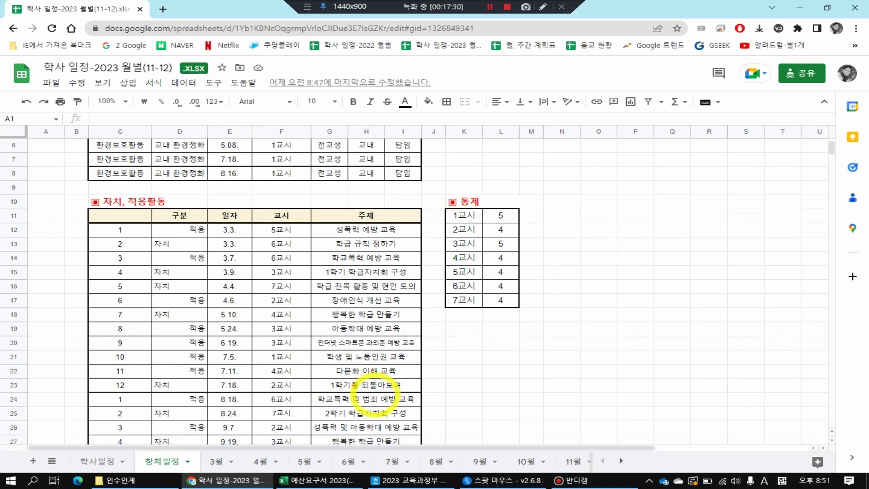
# - Review the March schedule on the 3월 sheet, including the period marks for all three grades
pyautogui.click(222, 462)
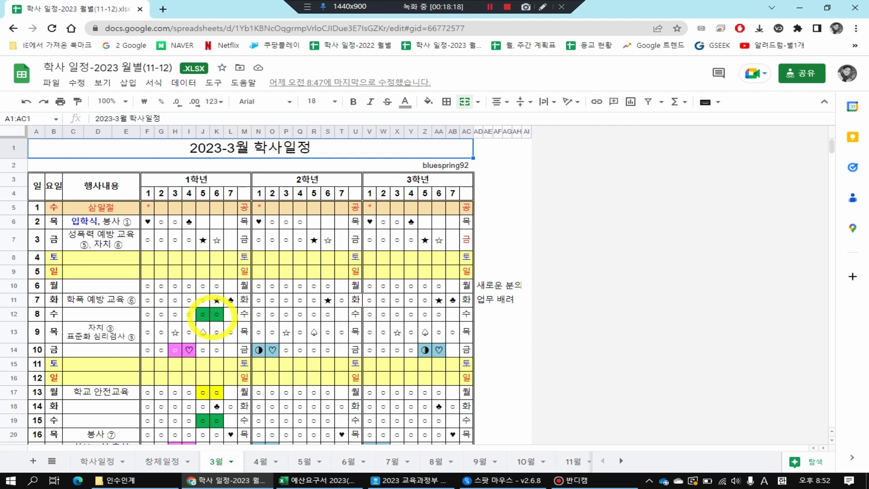
pyautogui.scroll(-2, 213, 317)
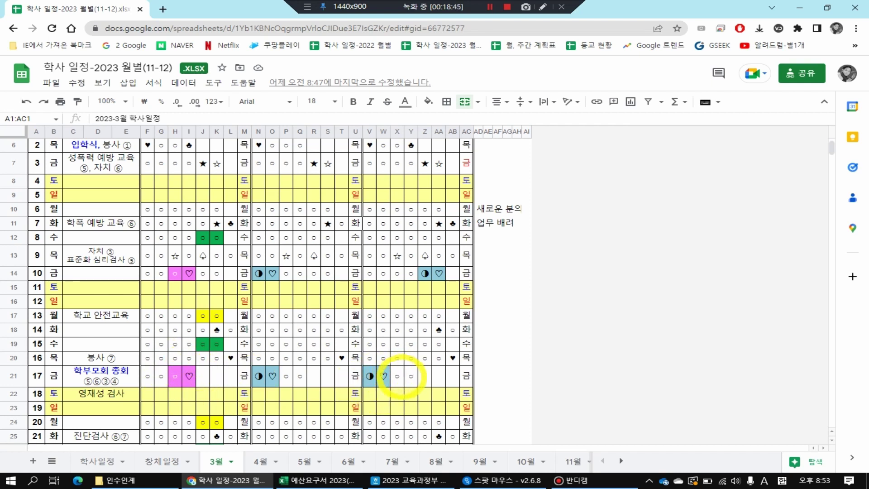
pyautogui.scroll(-3, 399, 377)
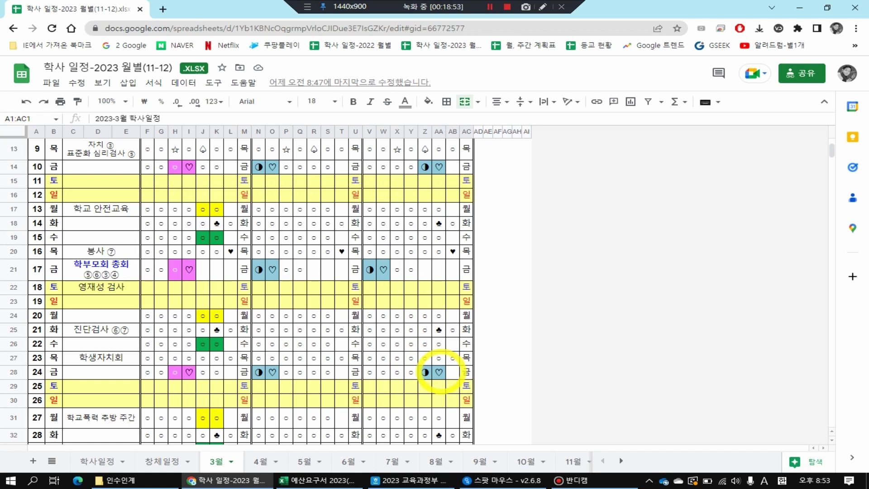
pyautogui.scroll(4, 439, 371)
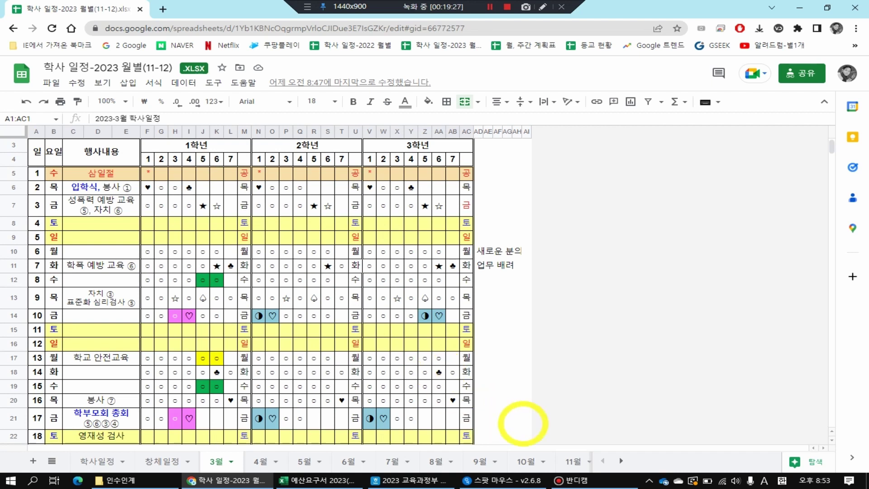
# - Examine the first-grade yearly class days and activity hours on the 1년수업일수 sheet, down to the net class hours subtotal
pyautogui.click(621, 461)
pyautogui.click(621, 461)
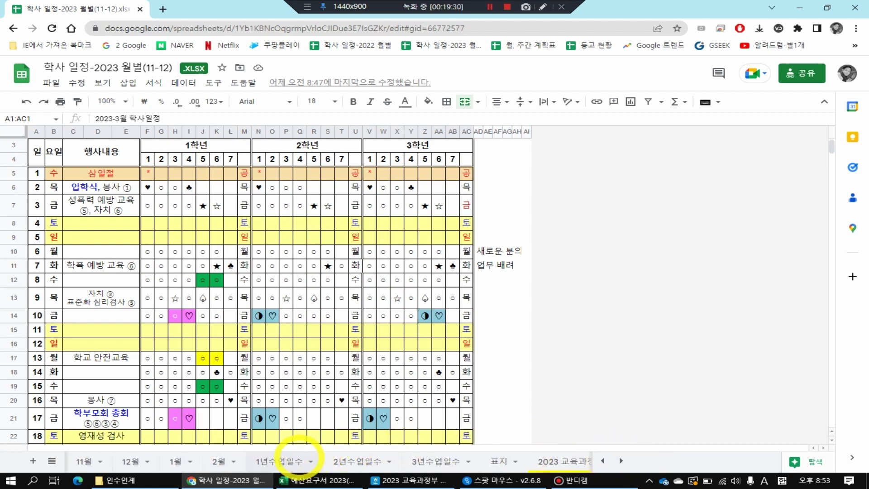
pyautogui.click(281, 458)
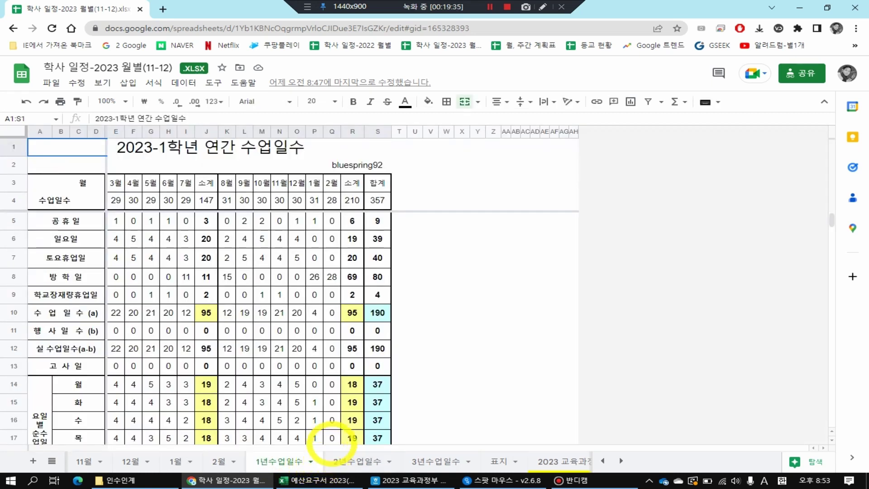
pyautogui.scroll(-4, 332, 413)
pyautogui.scroll(-2, 333, 414)
pyautogui.scroll(5, 317, 398)
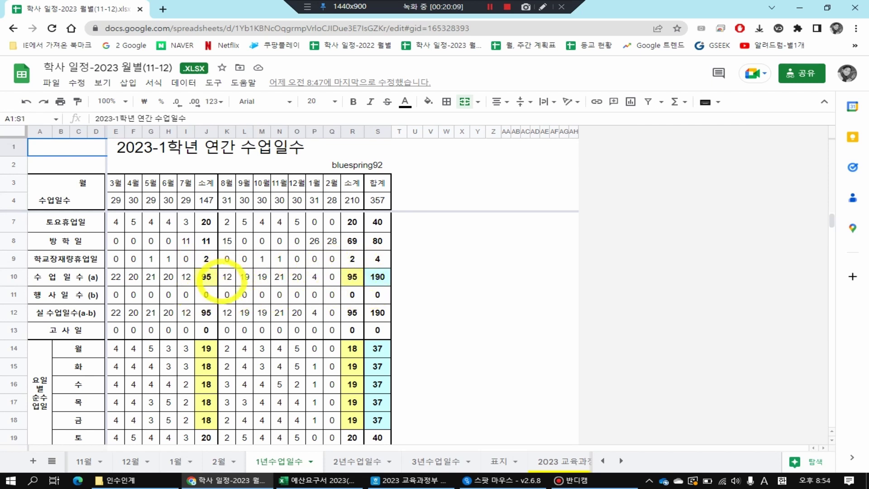
pyautogui.scroll(-4, 227, 290)
pyautogui.scroll(2, 224, 280)
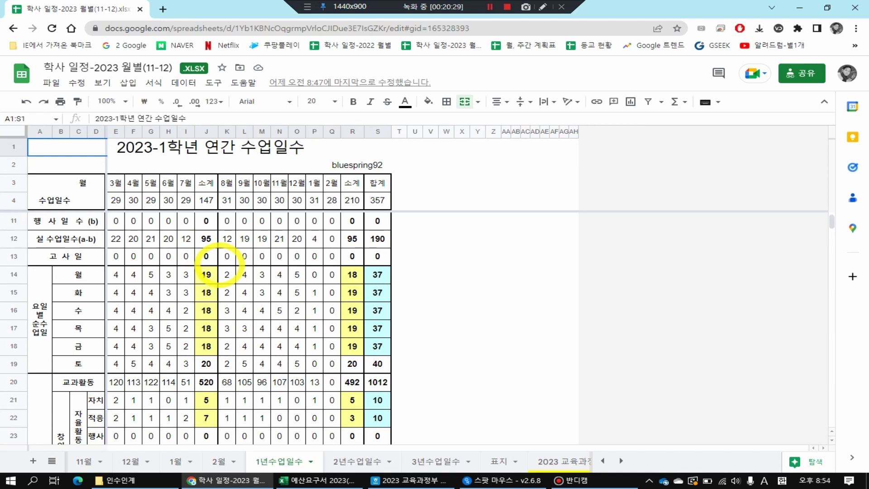
pyautogui.scroll(-3, 219, 263)
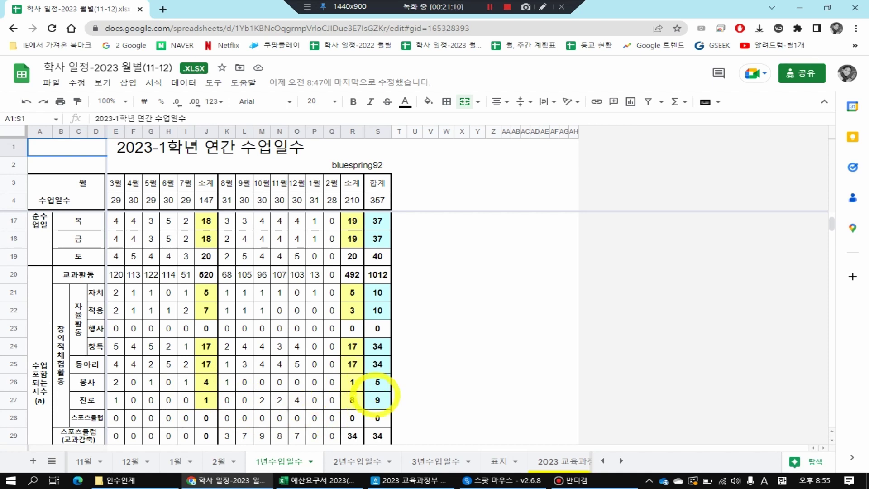
pyautogui.scroll(-2, 365, 404)
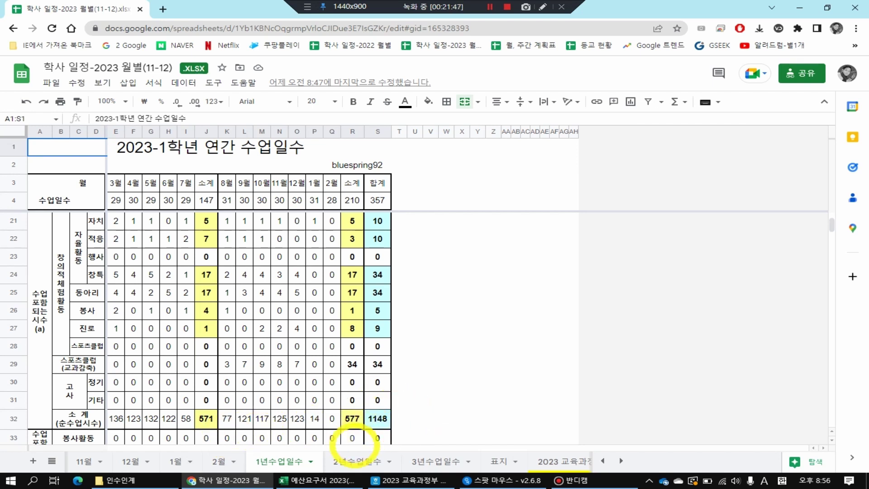
# - Check the yearly class hours on the 2년수업일수 and 3년수업일수 sheets
pyautogui.click(356, 460)
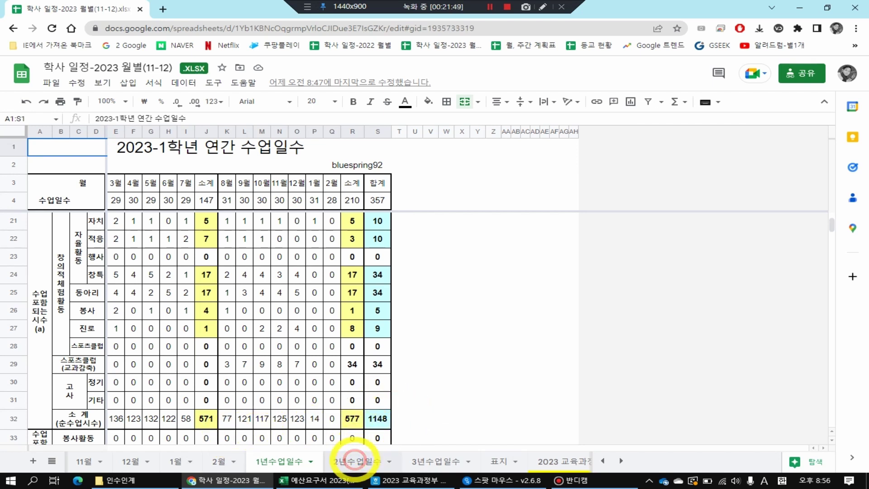
pyautogui.scroll(-5, 367, 414)
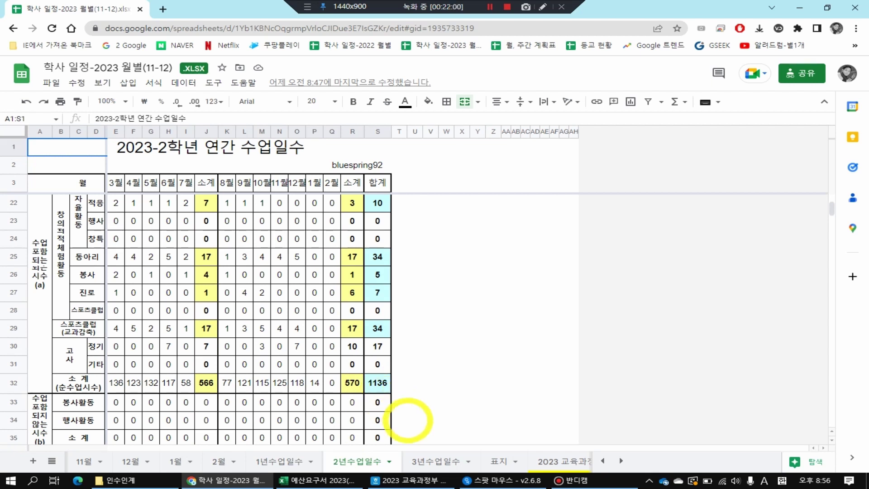
pyautogui.click(426, 457)
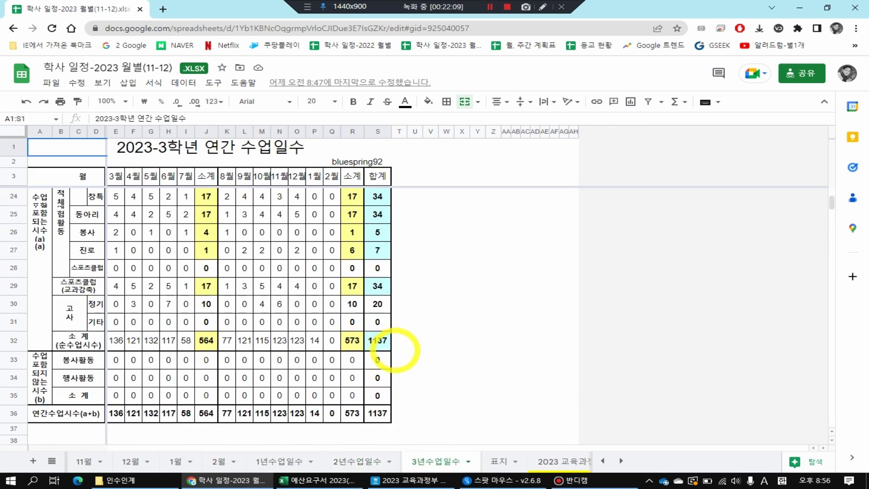
# - View the 표지 cover sheet and the 2023 교육과정 편성표 sheet
pyautogui.click(503, 462)
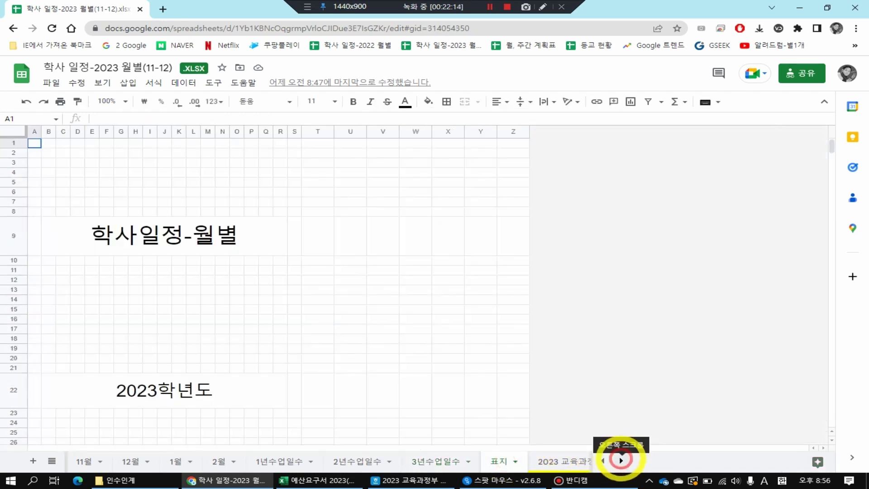
pyautogui.click(622, 460)
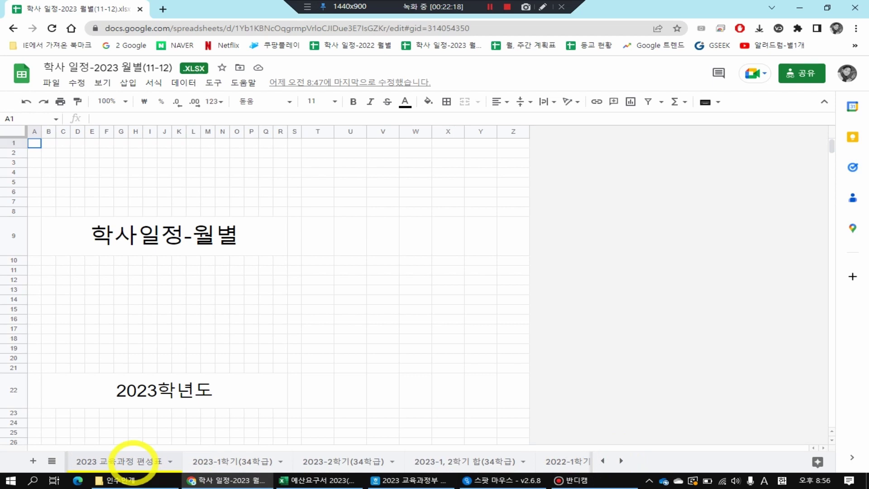
pyautogui.click(134, 462)
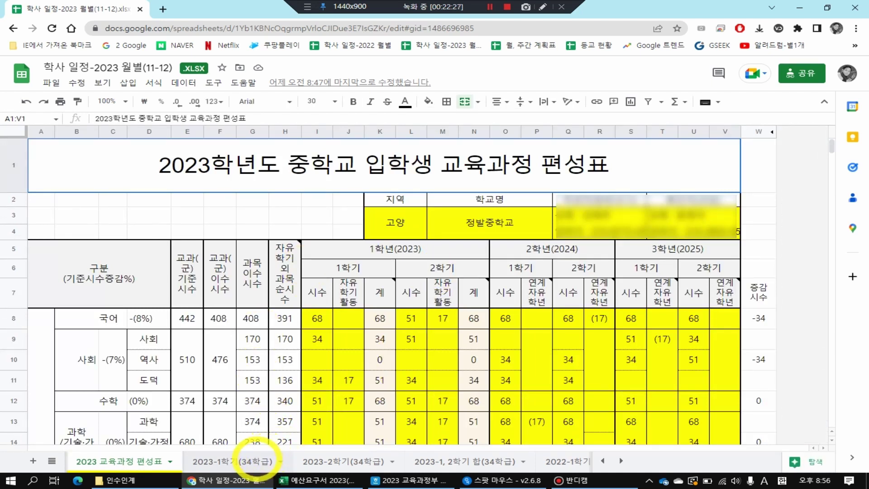
# - Review the class-hour allocation tables on the 2023-1학기(34학급), 2023-2학기(34학급) and 2023-1, 2학기 합(34학급) sheets
pyautogui.click(257, 460)
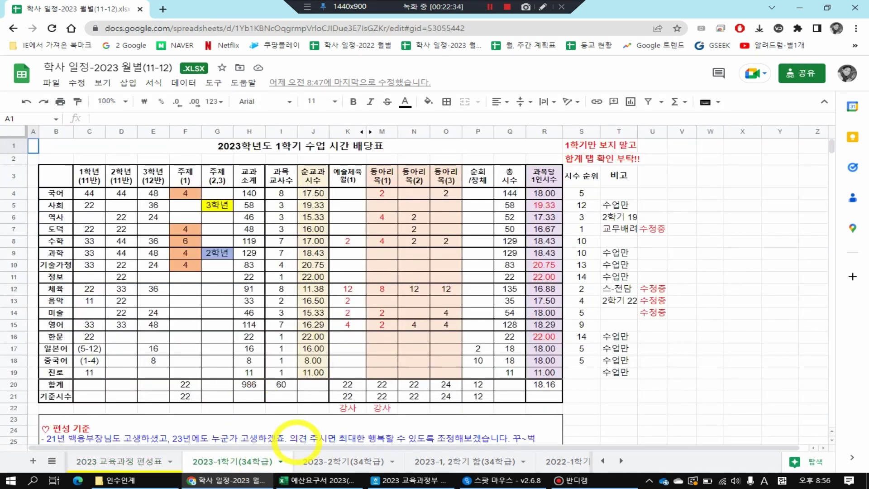
pyautogui.click(312, 462)
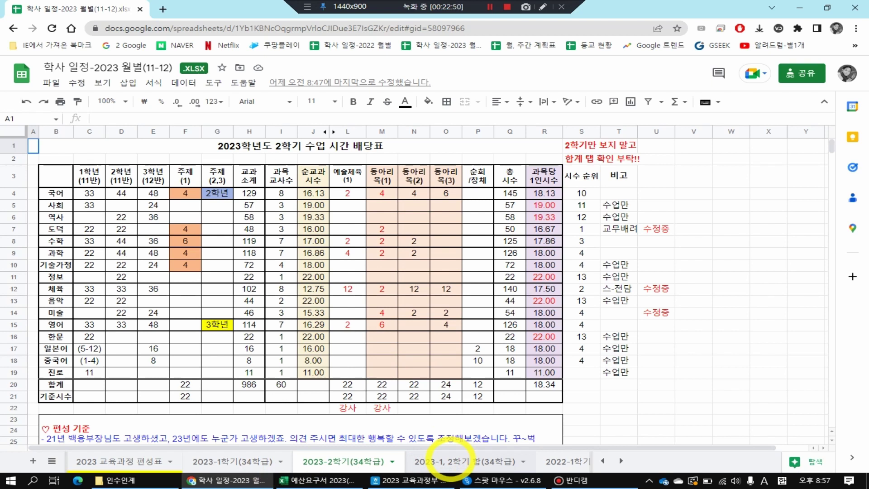
pyautogui.click(451, 459)
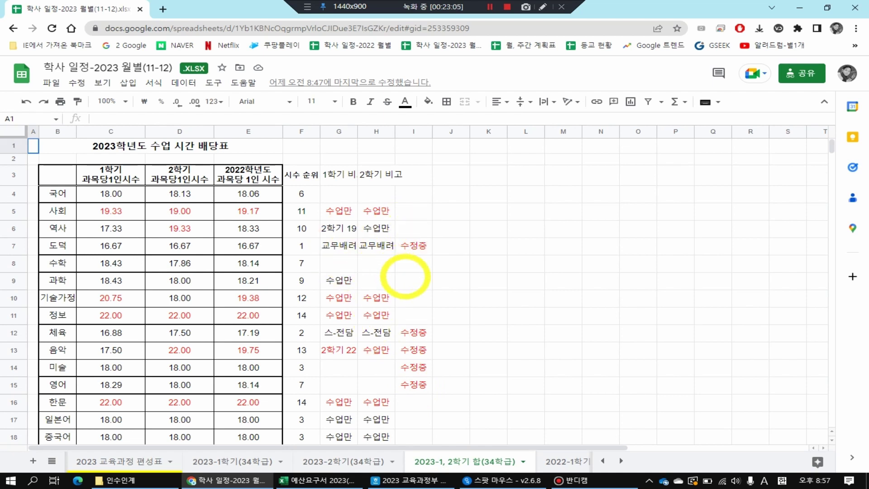
pyautogui.scroll(-2, 398, 271)
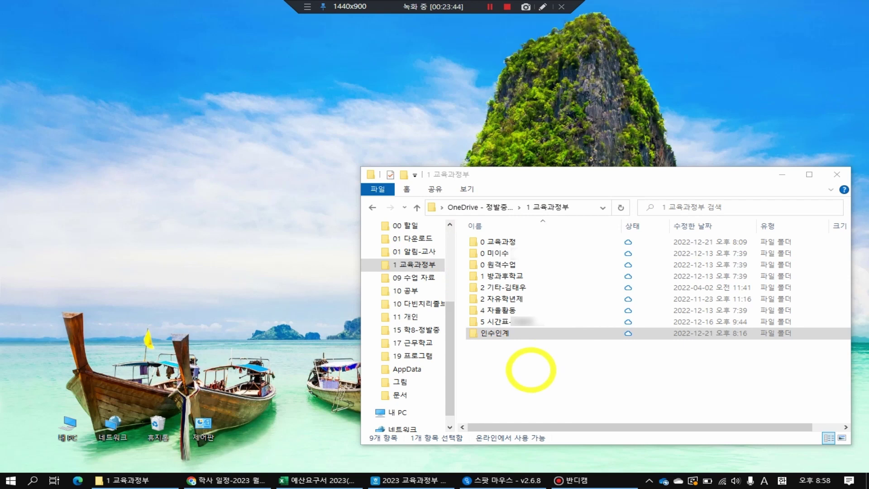
# - In File Explorer, look through the 0 교육과정, 0 미이수 and 0 원격수업 subfolders of 1 교육과정부, returning to the parent folder each time
pyautogui.doubleClick(507, 242)
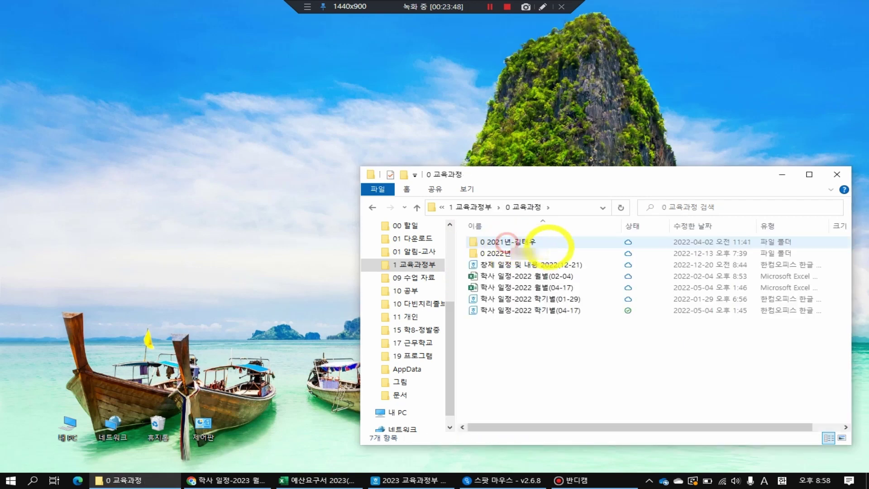
pyautogui.hotkey('alt', 'Left')
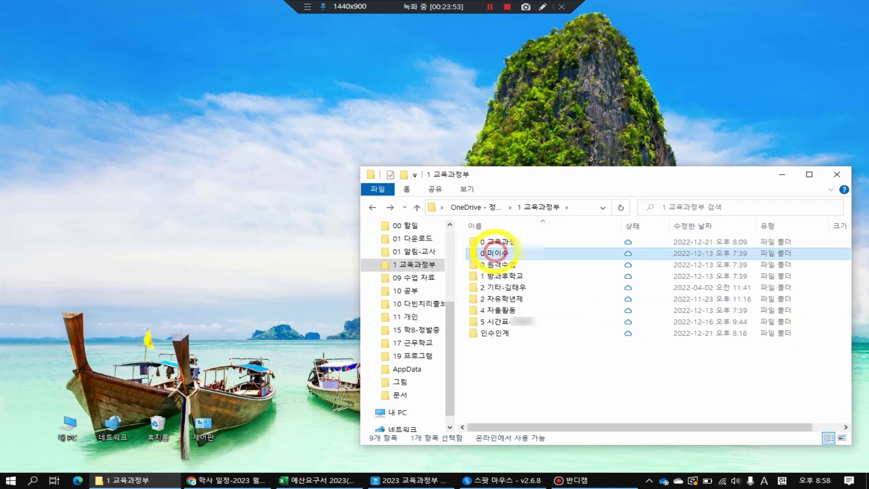
pyautogui.doubleClick(496, 252)
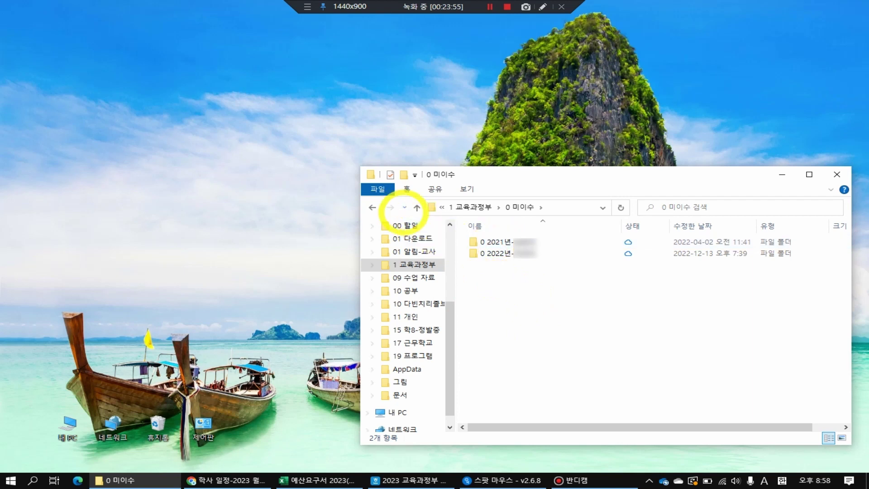
pyautogui.click(372, 207)
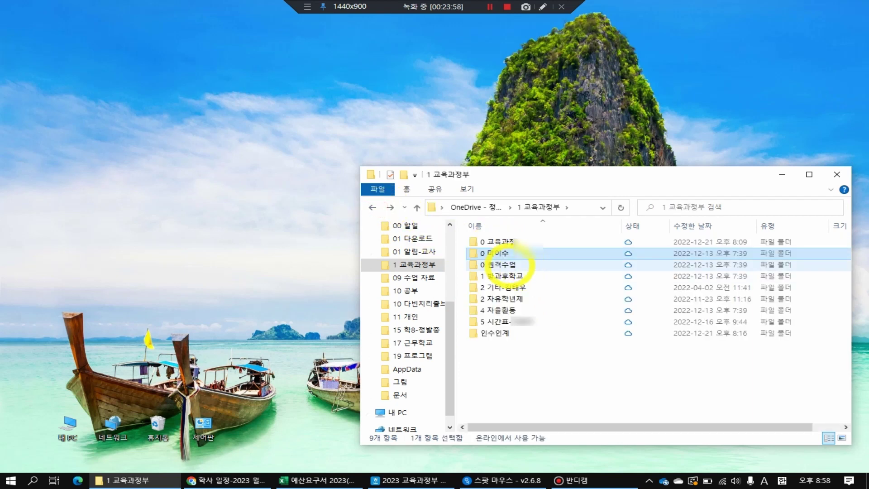
pyautogui.click(511, 266)
pyautogui.doubleClick(510, 265)
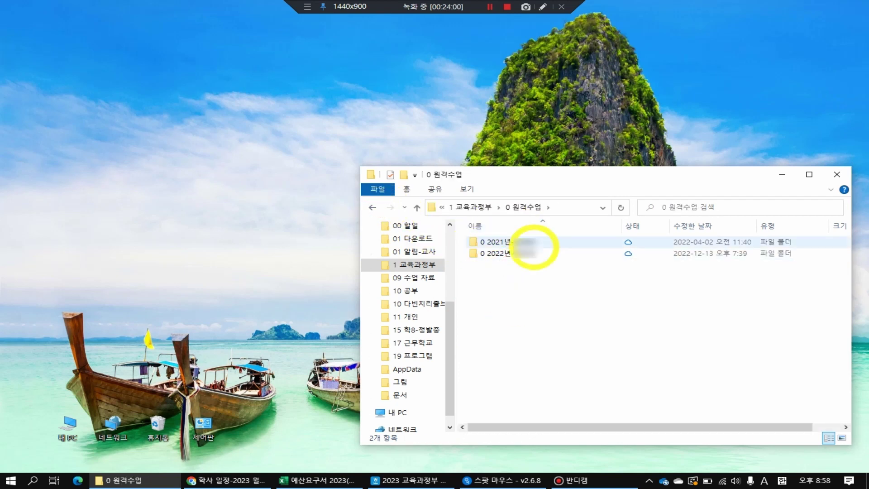
pyautogui.click(372, 208)
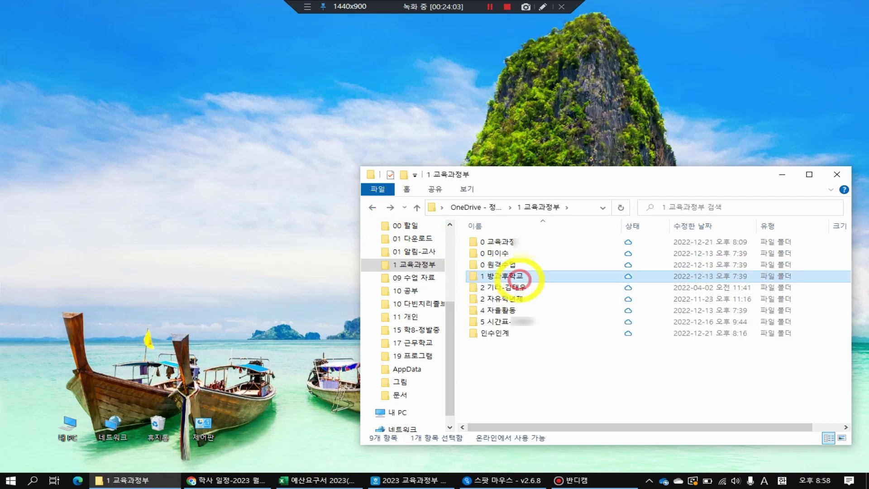
# - View the contents of the 1 방과후학교 folder, return to 1 교육과정부 and open the 2 기타 folder
pyautogui.doubleClick(519, 280)
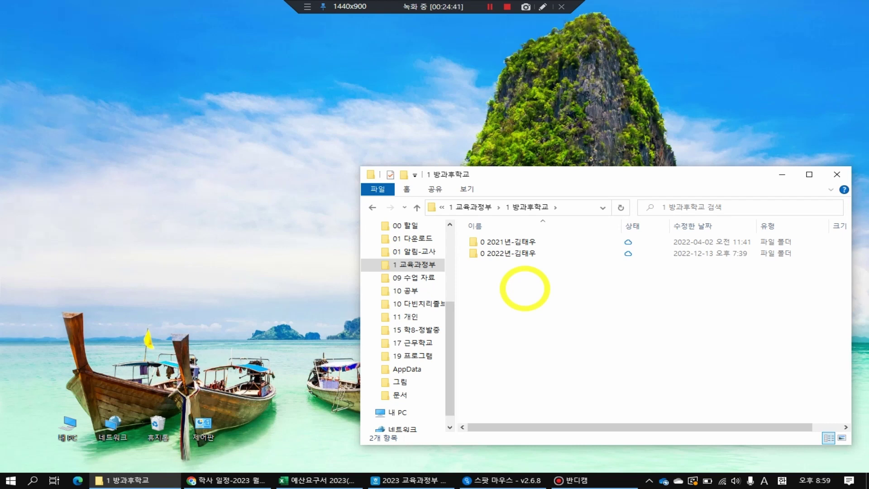
pyautogui.press('BackSpace')
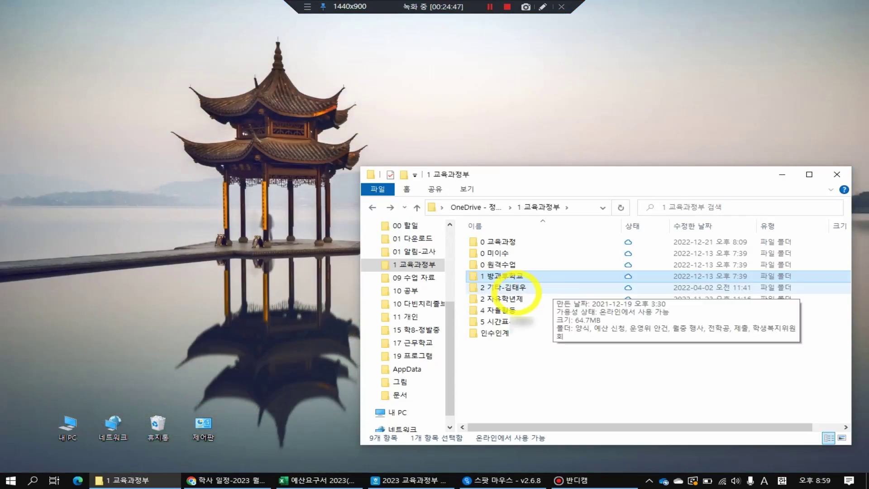
pyautogui.doubleClick(516, 289)
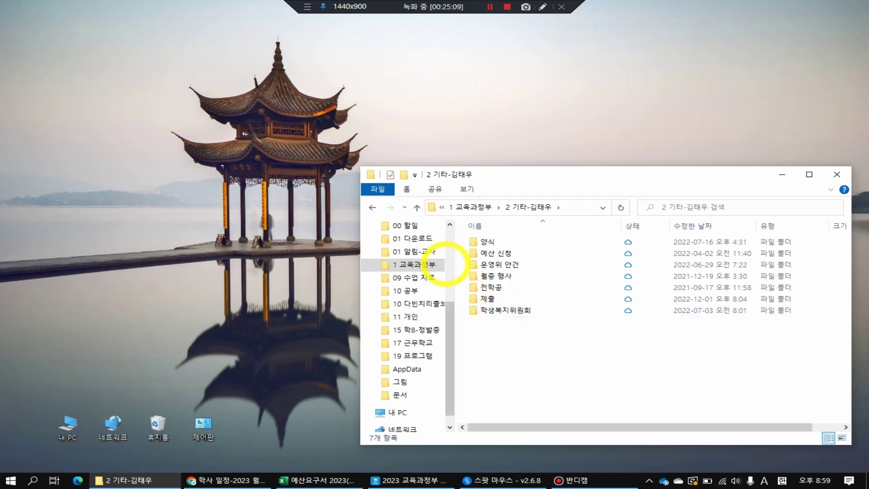
# - Return to 1 교육과정부, go into the 예산 사용 subfolder of 2 자유학년제 and open the 2022 교육과정부 예산 사용 안내(03-15) document
pyautogui.click(372, 207)
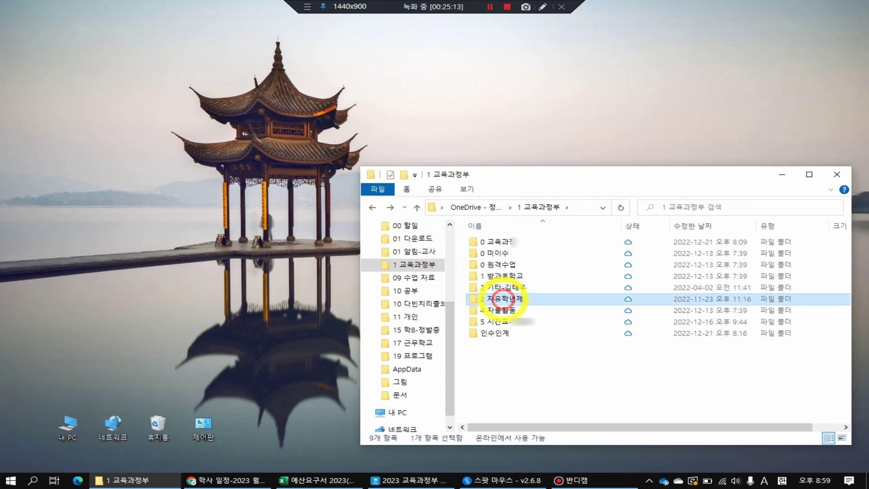
pyautogui.doubleClick(503, 299)
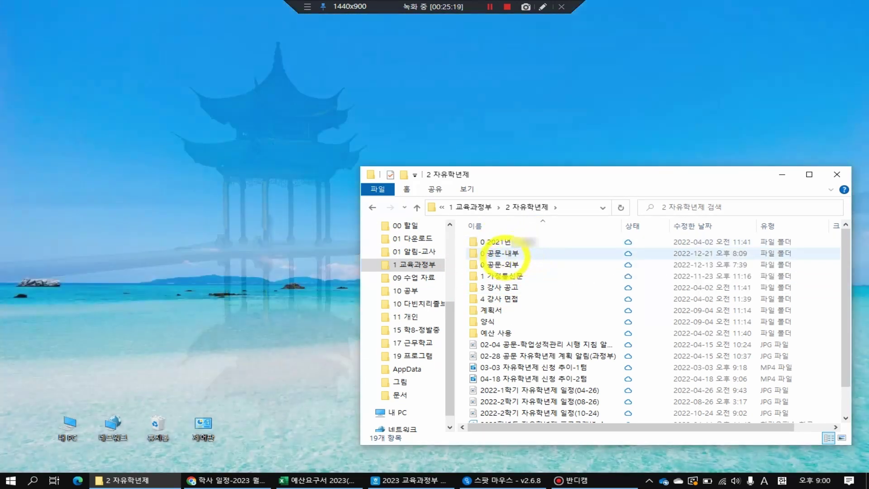
pyautogui.moveTo(502, 254)
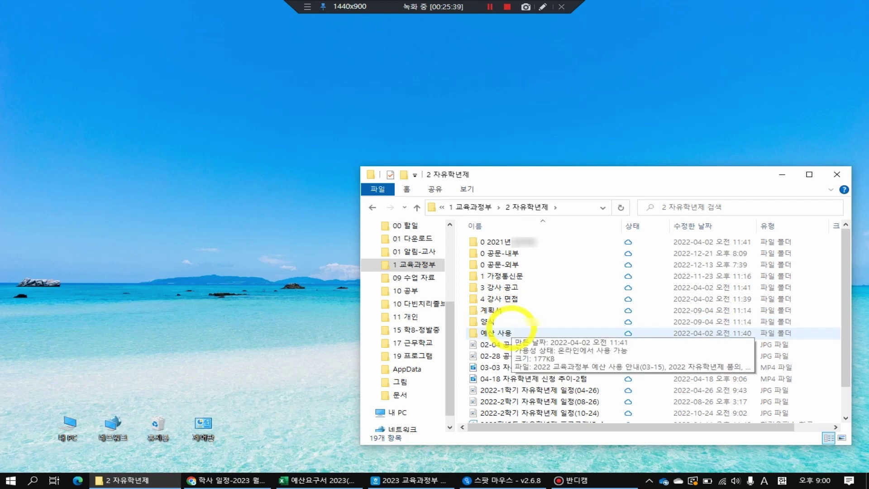
pyautogui.doubleClick(510, 333)
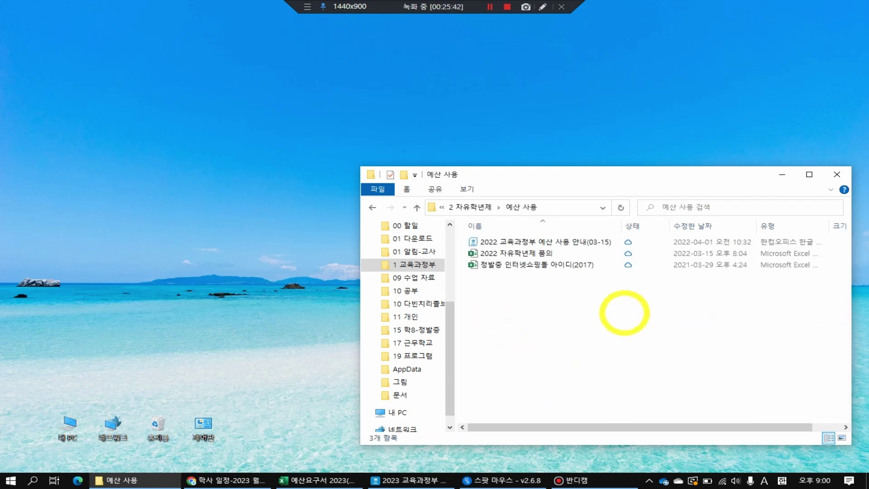
pyautogui.doubleClick(534, 243)
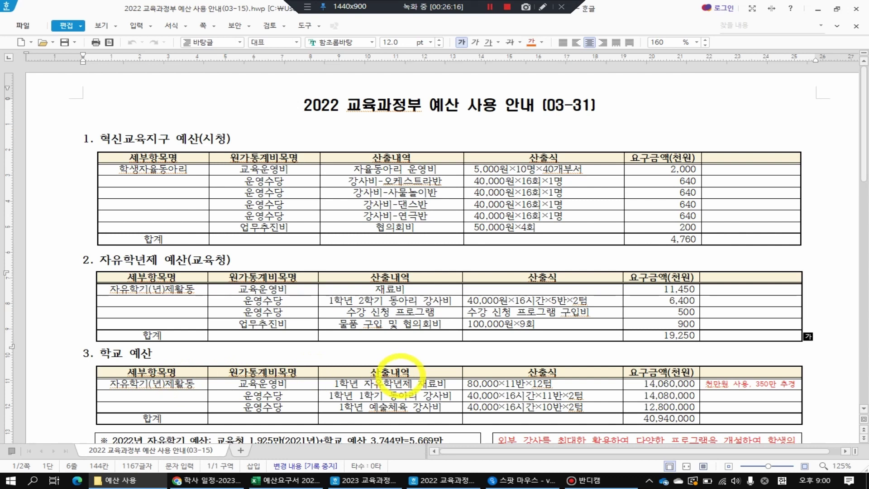
# - Delete the 산출내역 entry 1학년 자유학년제 재료비 in the 학교 예산 table and look over the rest of the document
pyautogui.click(338, 384)
pyautogui.tripleClick(338, 384)
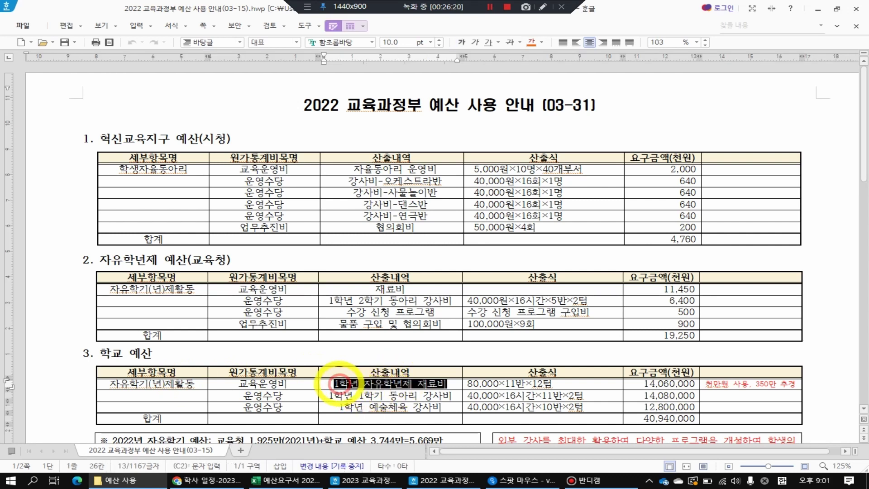
pyautogui.press('BackSpace')
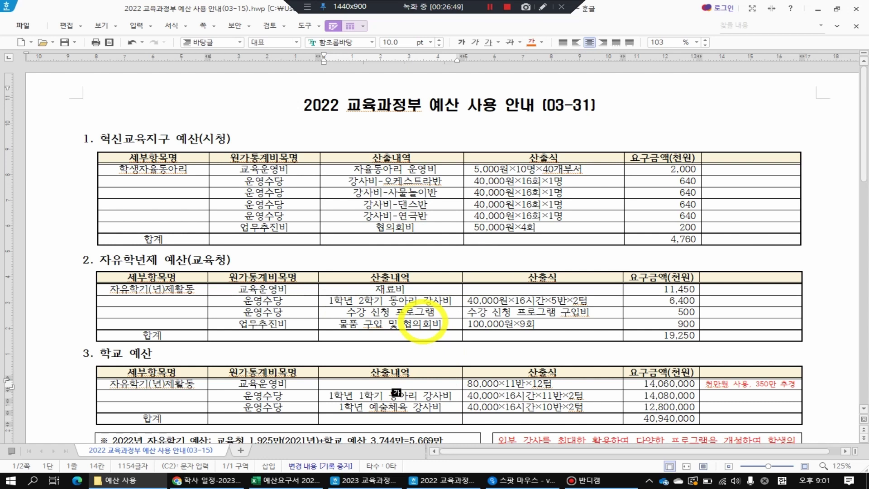
pyautogui.scroll(-3, 435, 331)
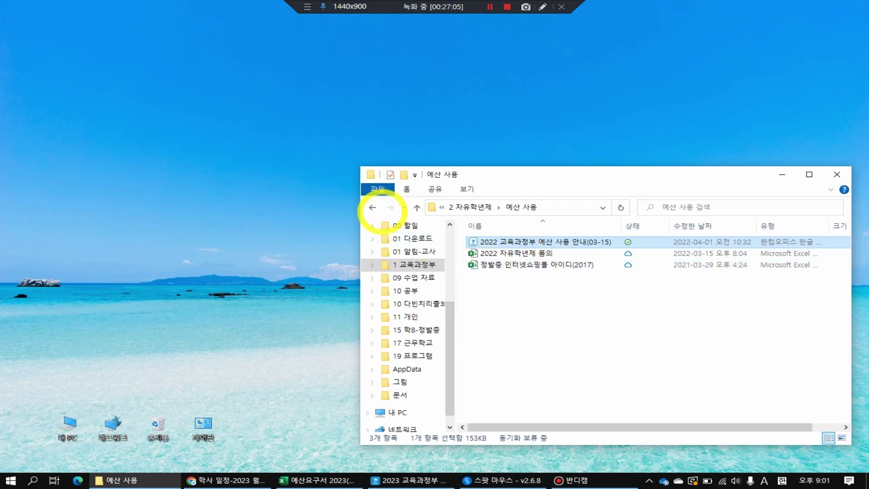
# - Back in File Explorer, view the 4 자율활동 and 5 시간표 folders of 1 교육과정부 and open the 인수인계 folder
pyautogui.click(372, 207)
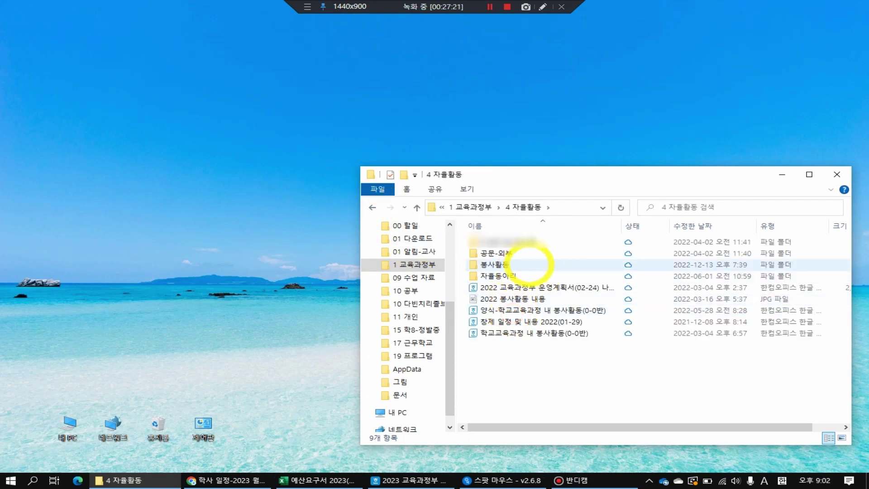
pyautogui.moveTo(527, 273)
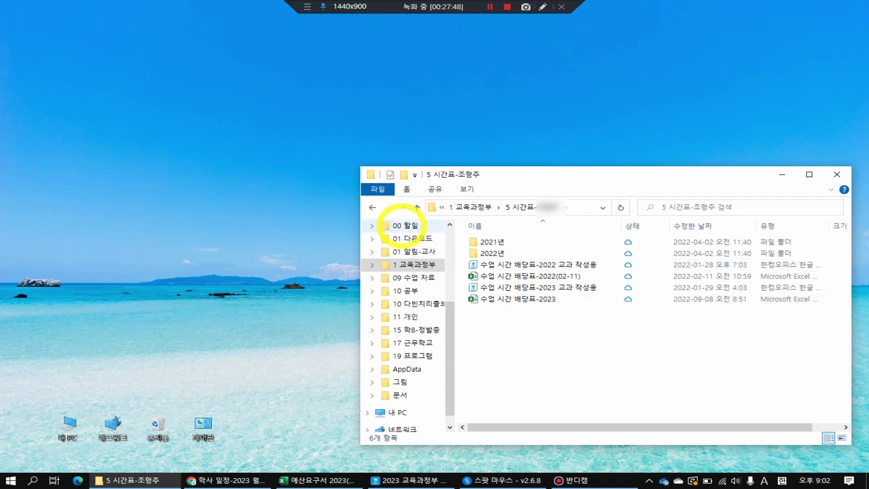
pyautogui.hotkey('alt', 'Left')
pyautogui.doubleClick(503, 333)
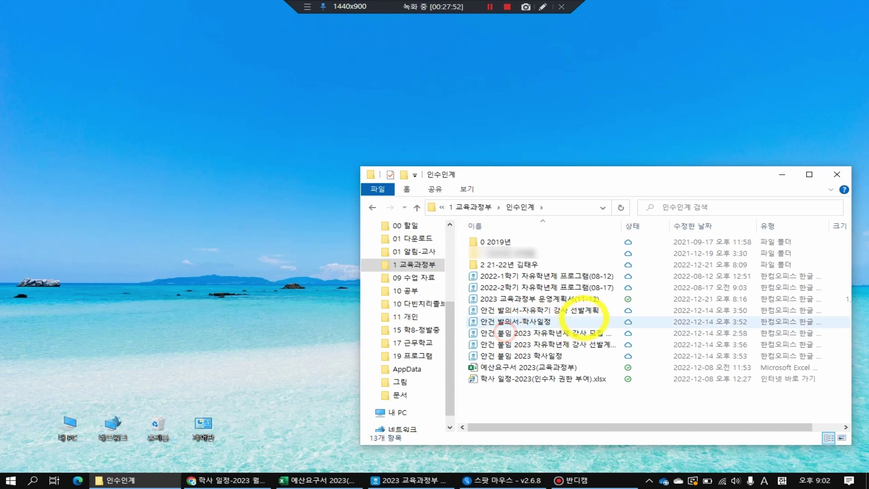